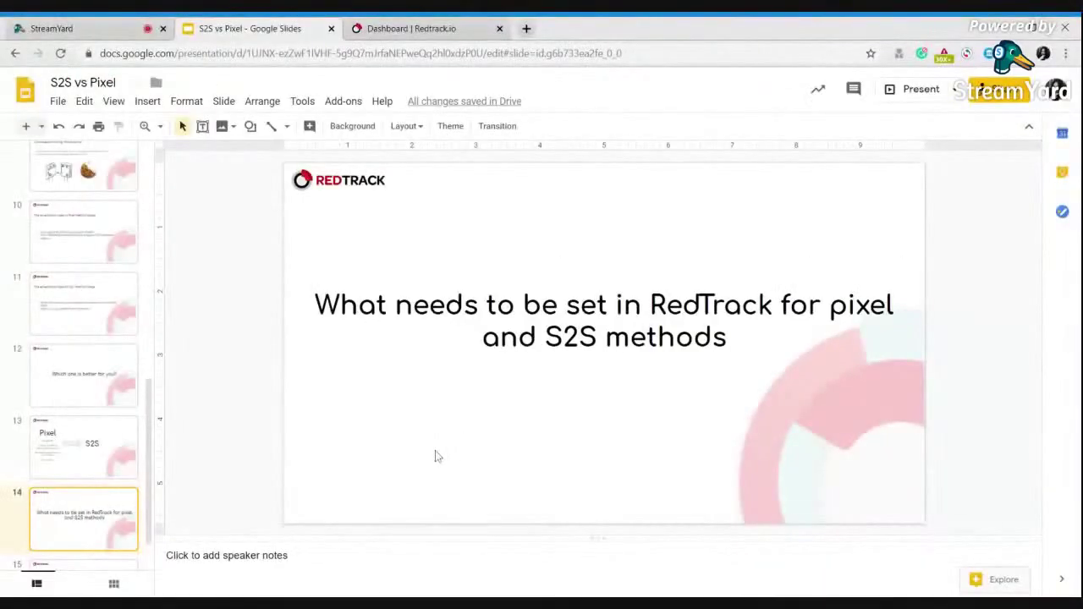
# Add Facebook from the traffic source catalog, keeping Direct Traffic enabled, and save it.
pyautogui.click(381, 34)
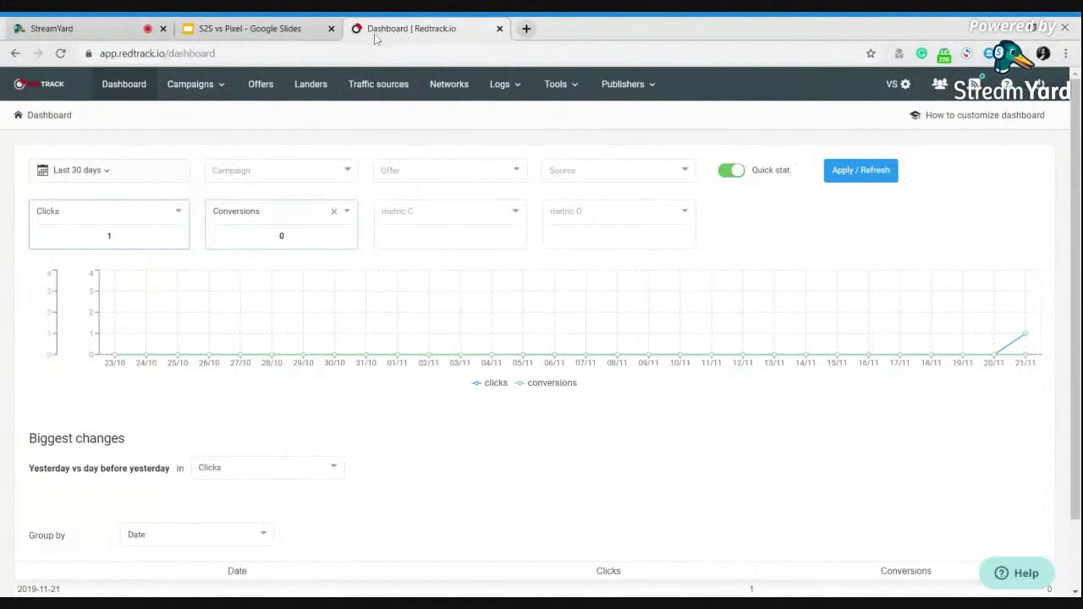
pyautogui.click(369, 93)
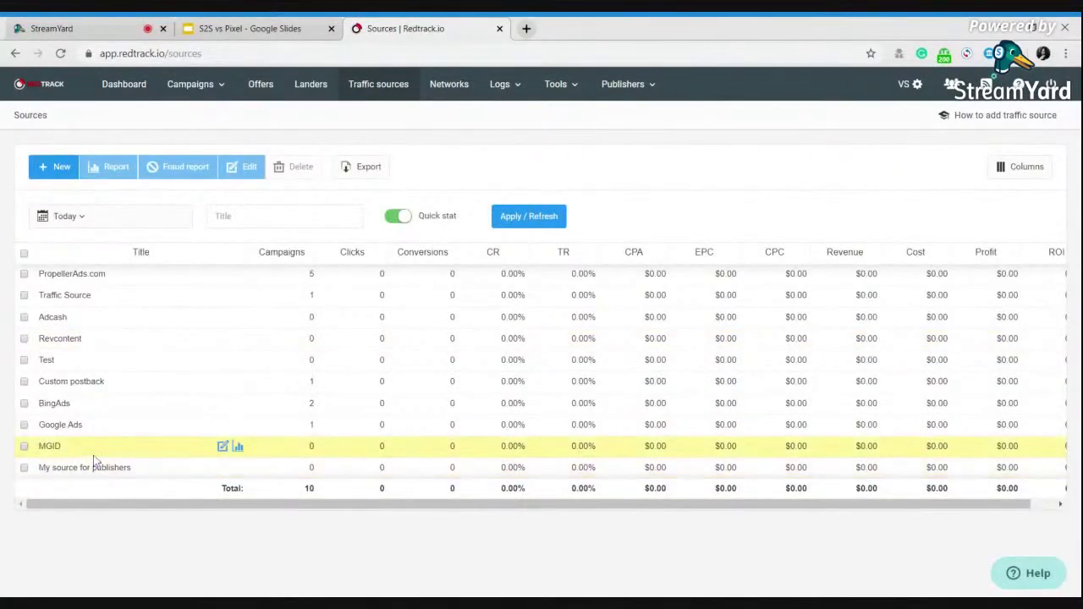
pyautogui.click(59, 168)
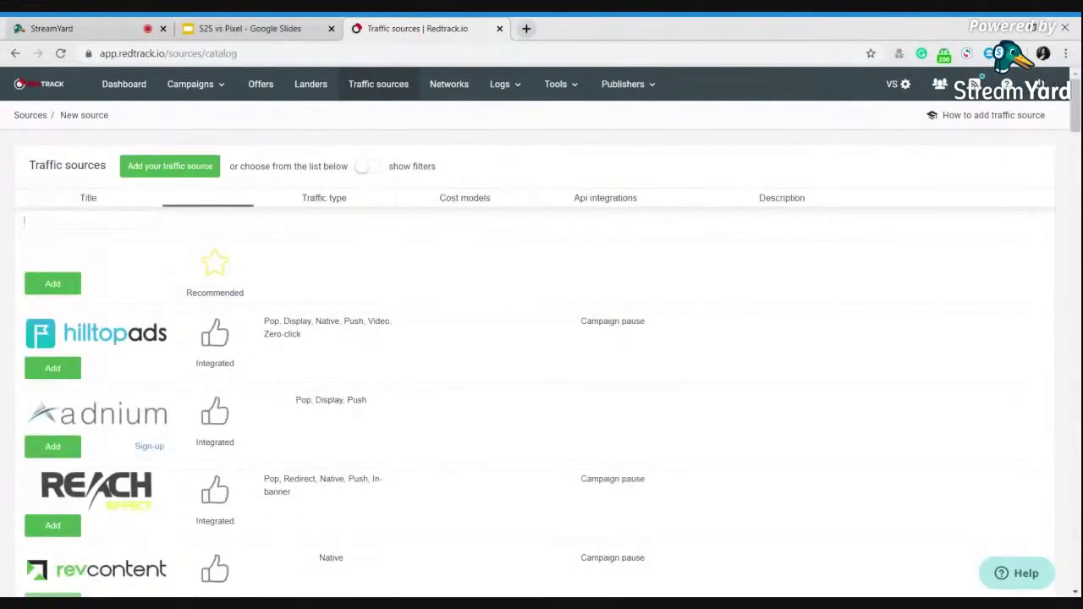
pyautogui.write('fac')
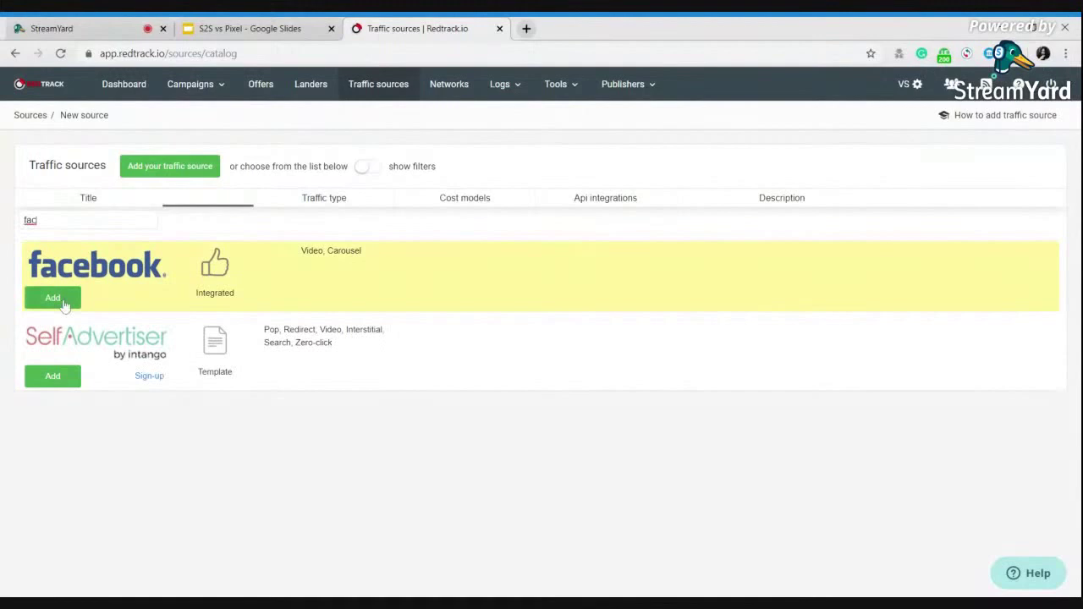
pyautogui.click(53, 297)
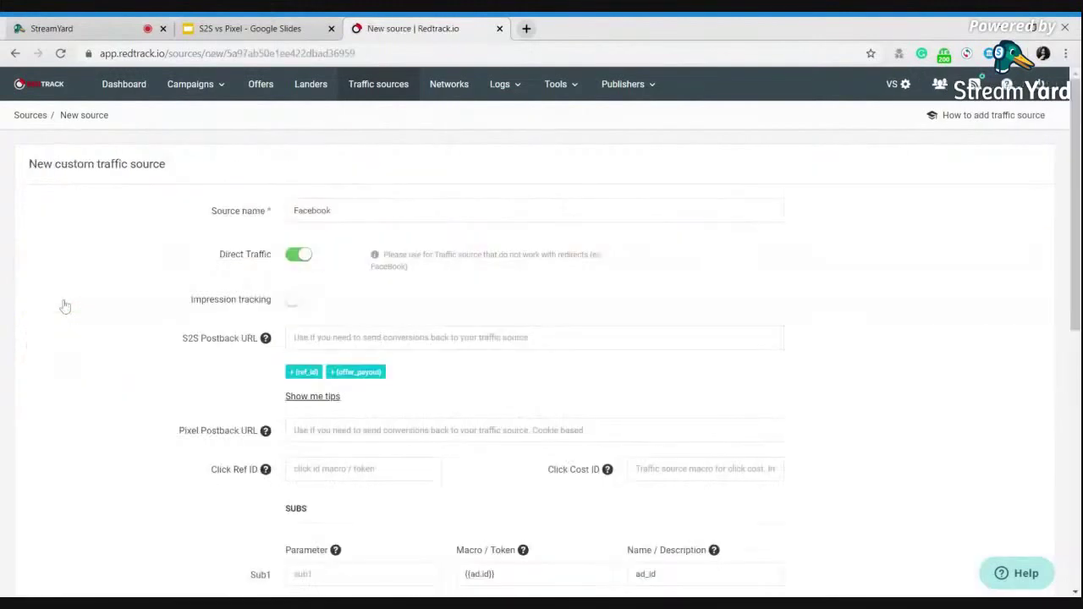
pyautogui.click(296, 258)
pyautogui.click(307, 260)
pyautogui.scroll(-3, 240, 353)
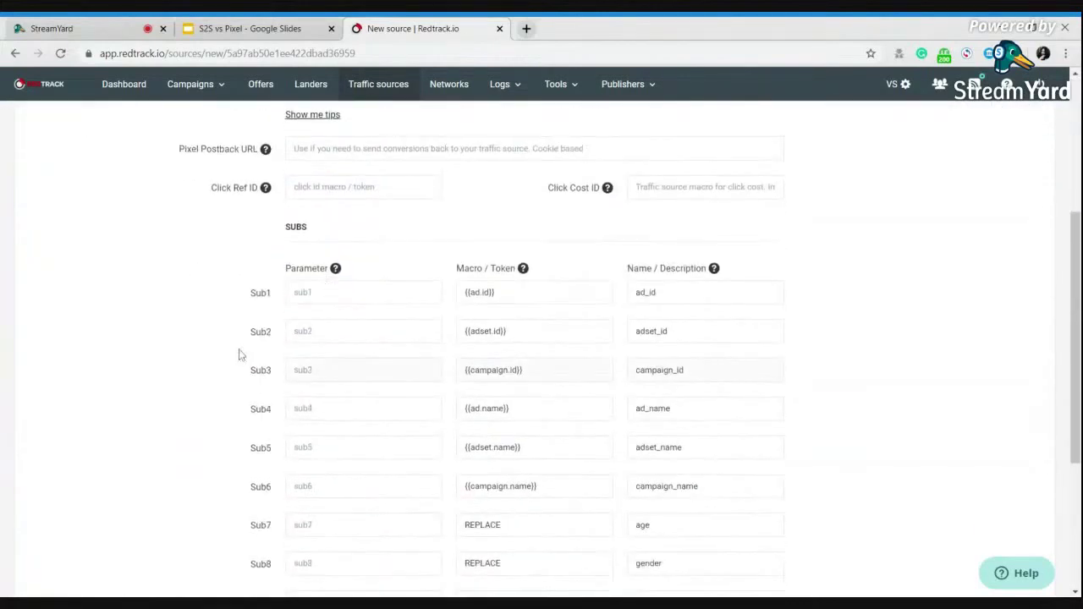
pyautogui.scroll(3, 224, 375)
pyautogui.scroll(-10, 225, 375)
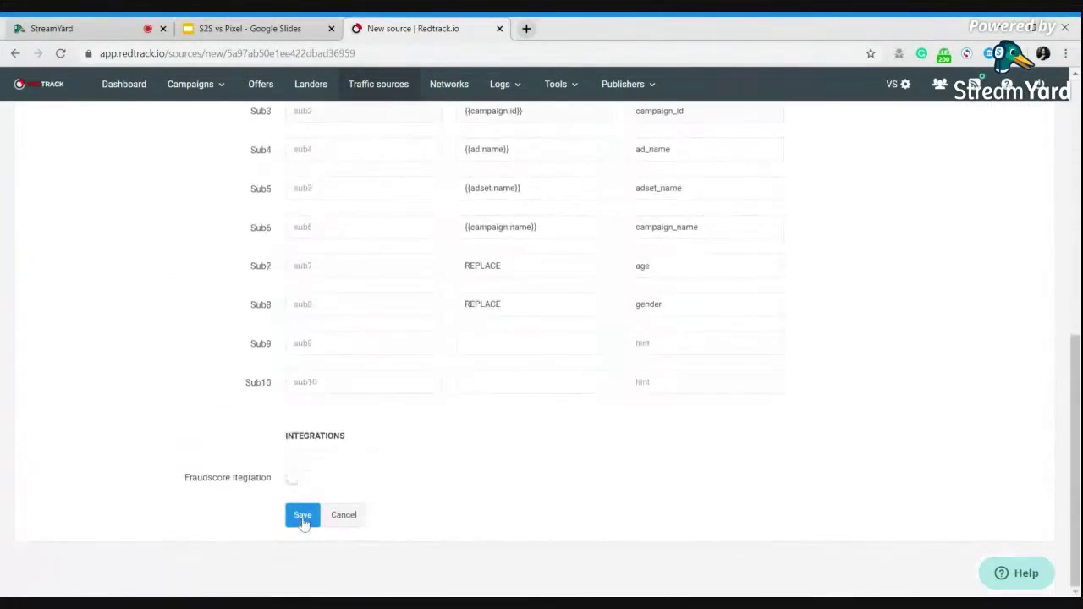
pyautogui.click(302, 515)
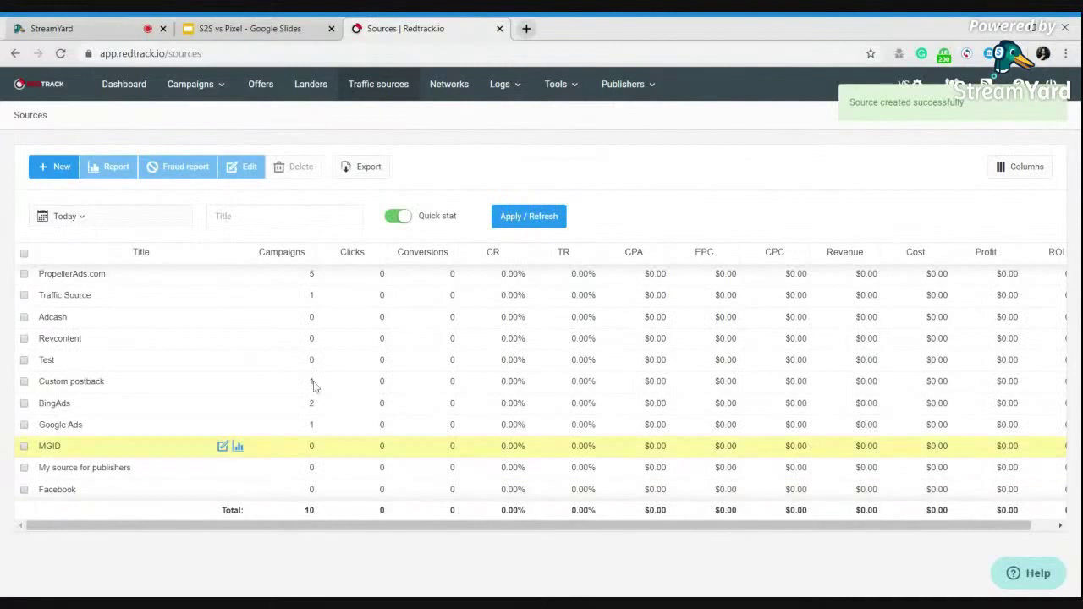
# Start a new campaign and name it 'Test'.
pyautogui.moveTo(184, 84)
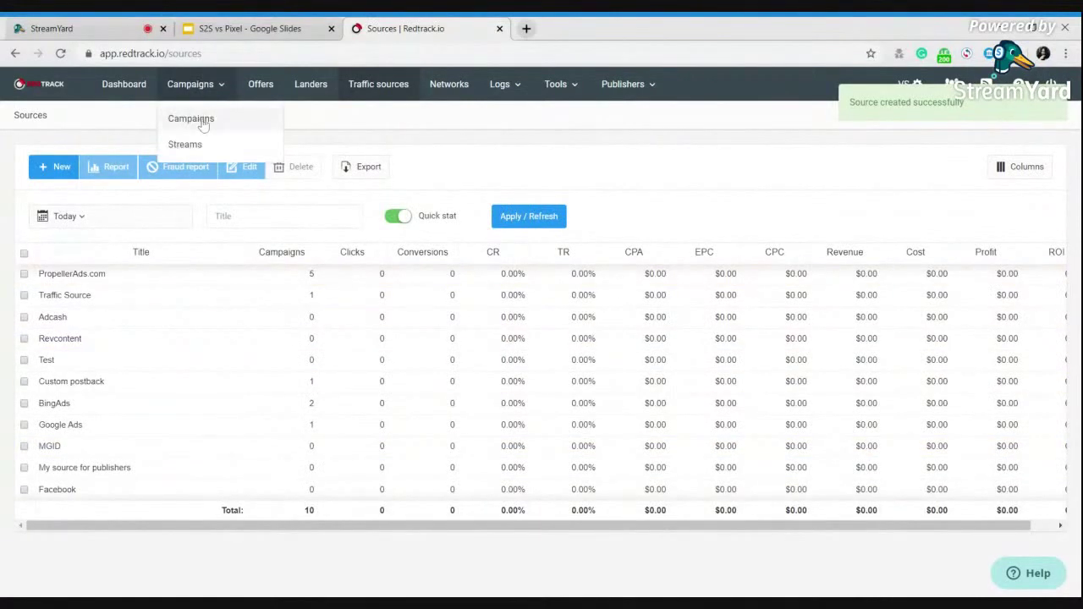
pyautogui.click(203, 123)
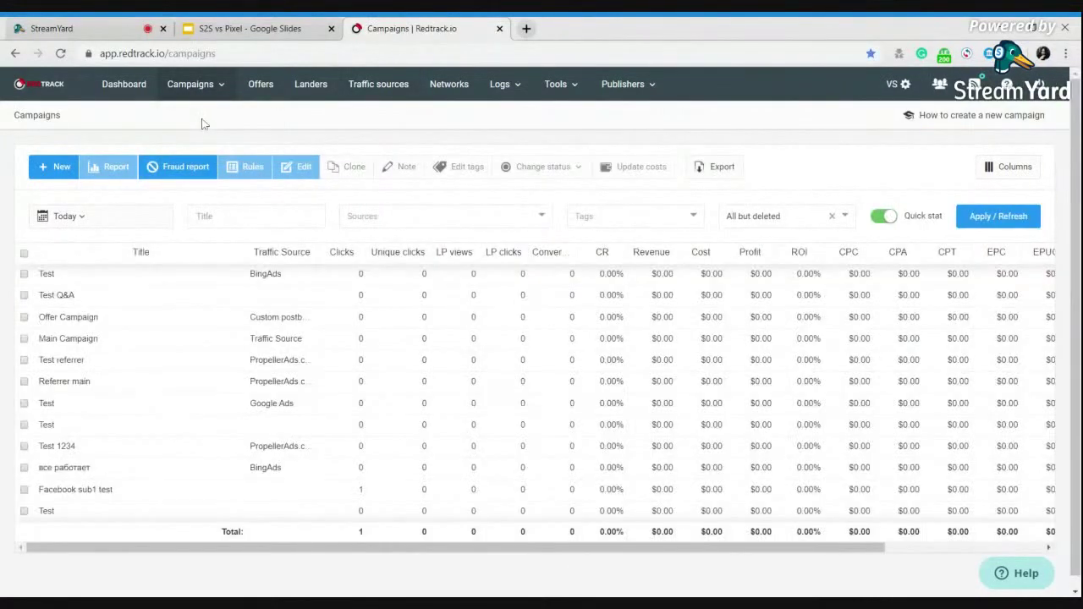
pyautogui.click(63, 168)
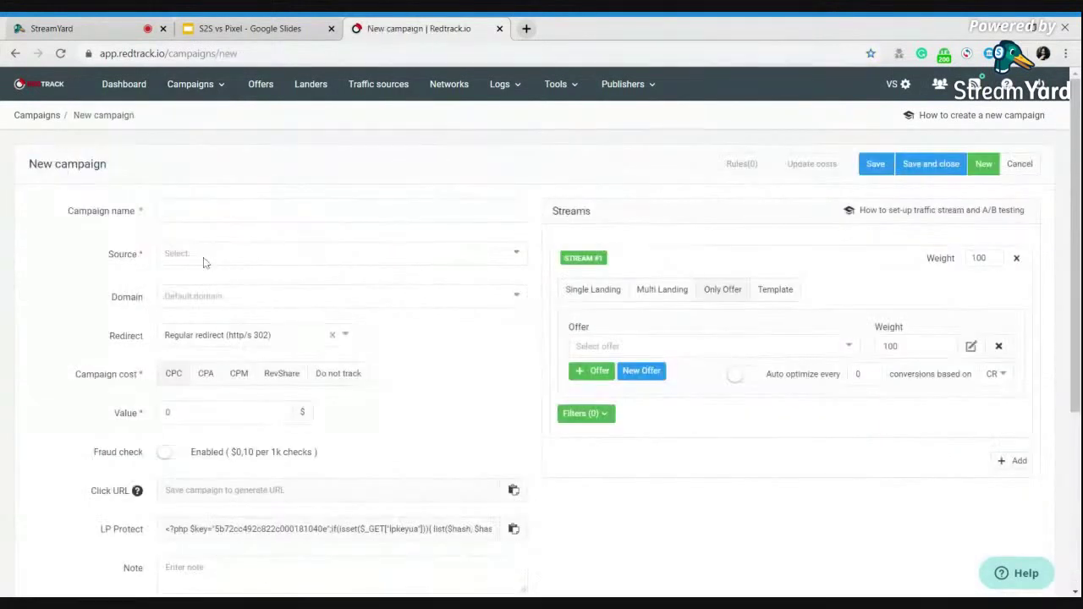
pyautogui.click(212, 212)
pyautogui.write('Test')
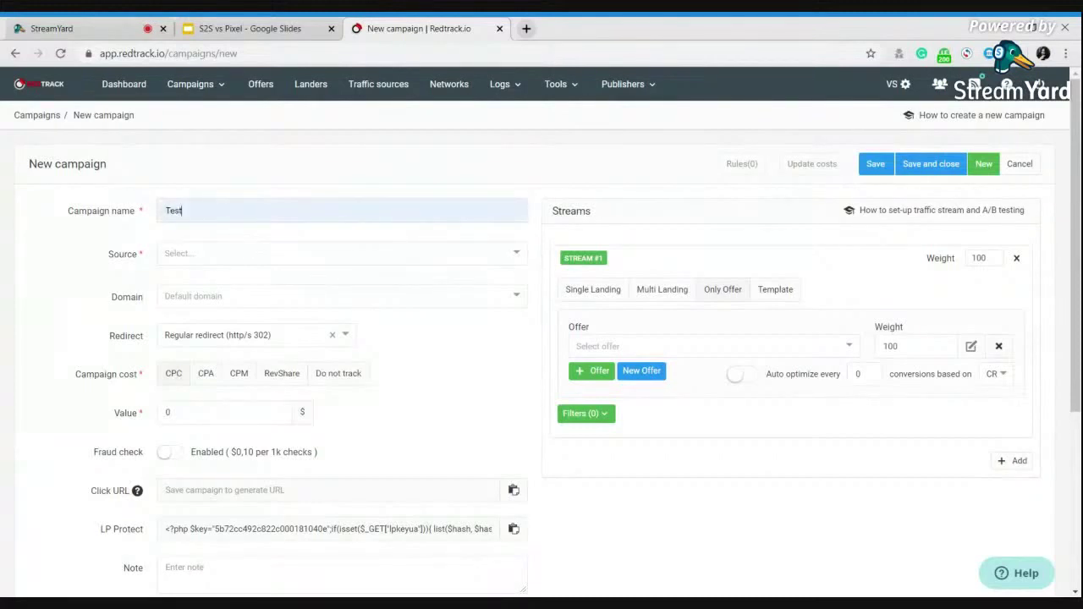
# Set Facebook as the campaign's source and keep the regular 302 redirect.
pyautogui.click(240, 253)
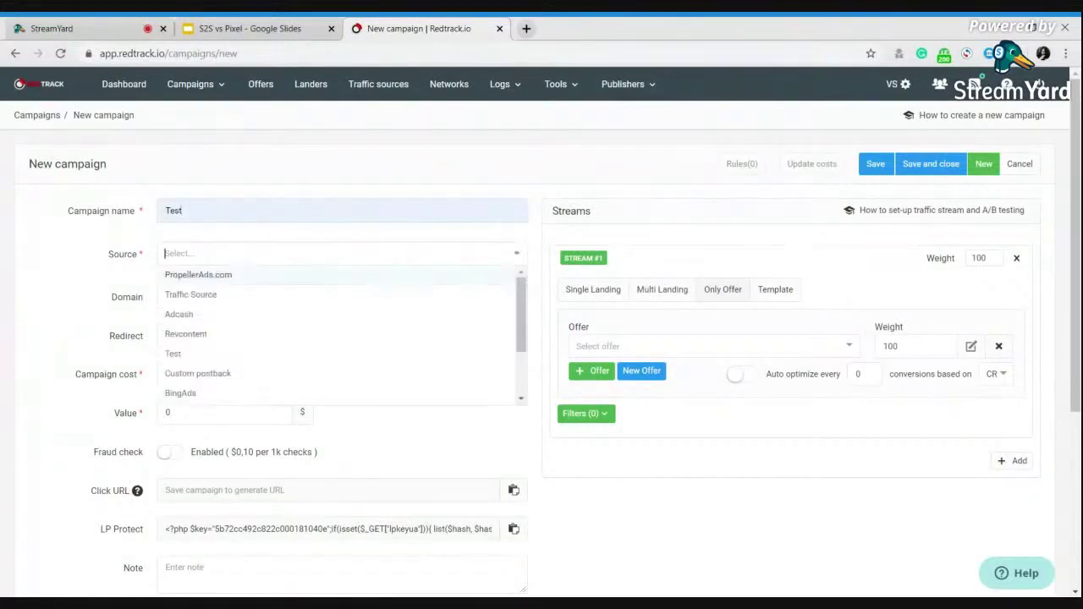
pyautogui.scroll(-3, 254, 320)
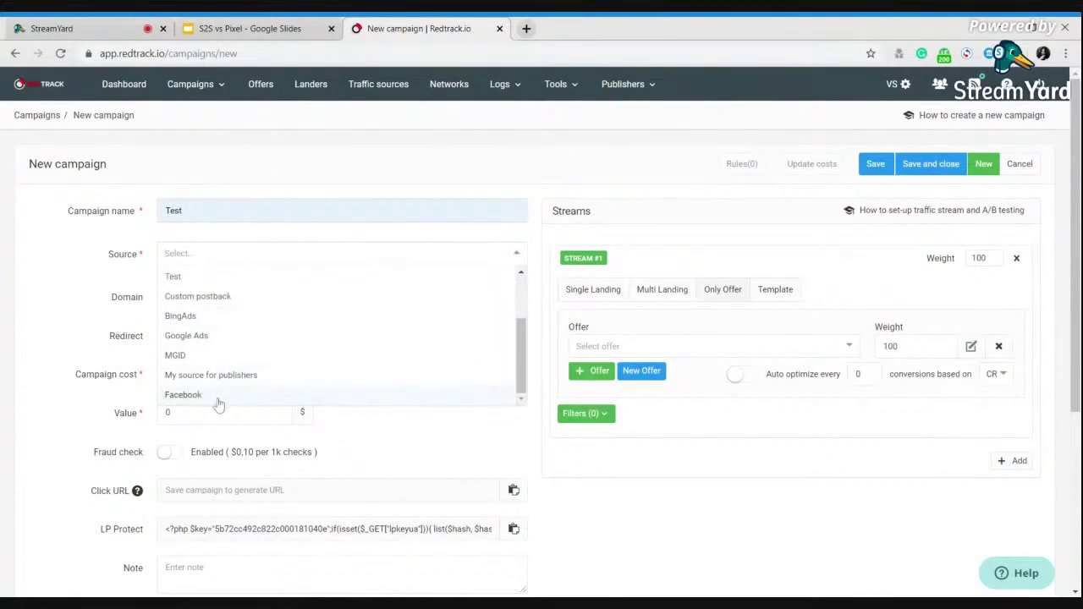
pyautogui.click(183, 394)
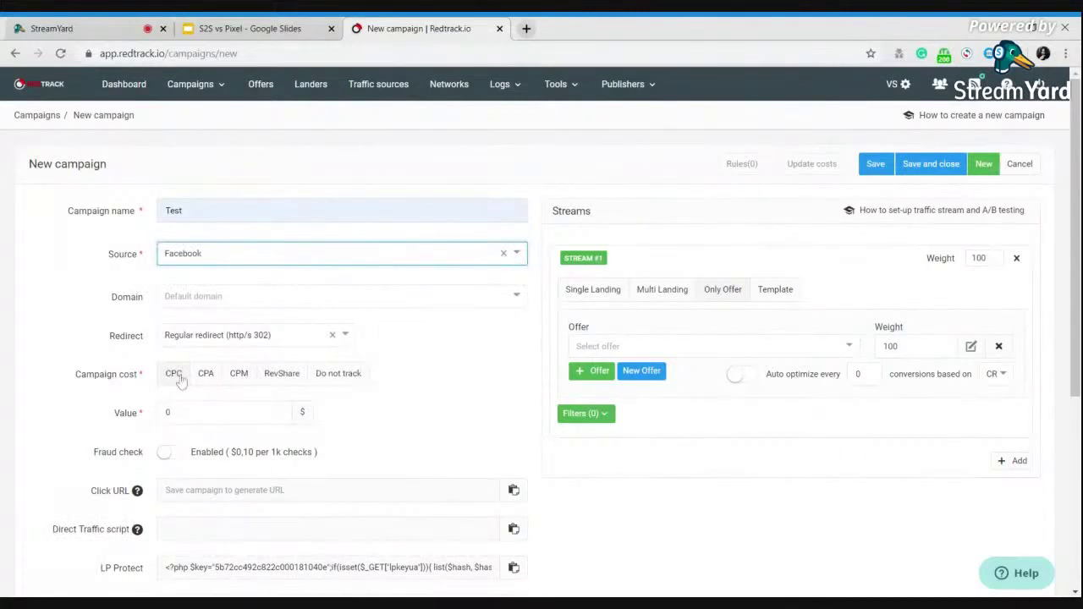
pyautogui.click(225, 339)
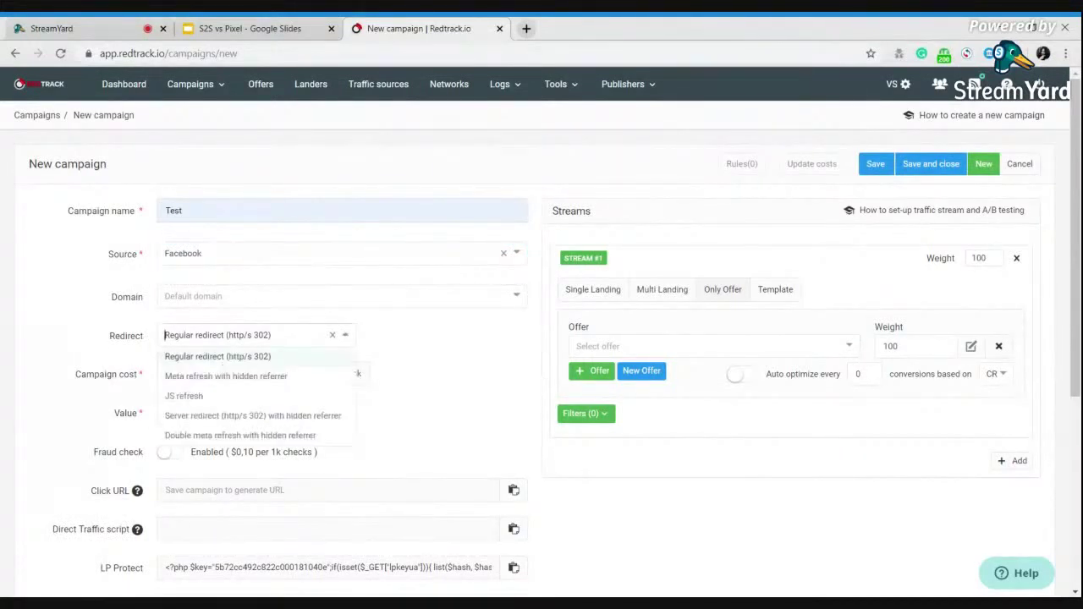
pyautogui.click(102, 354)
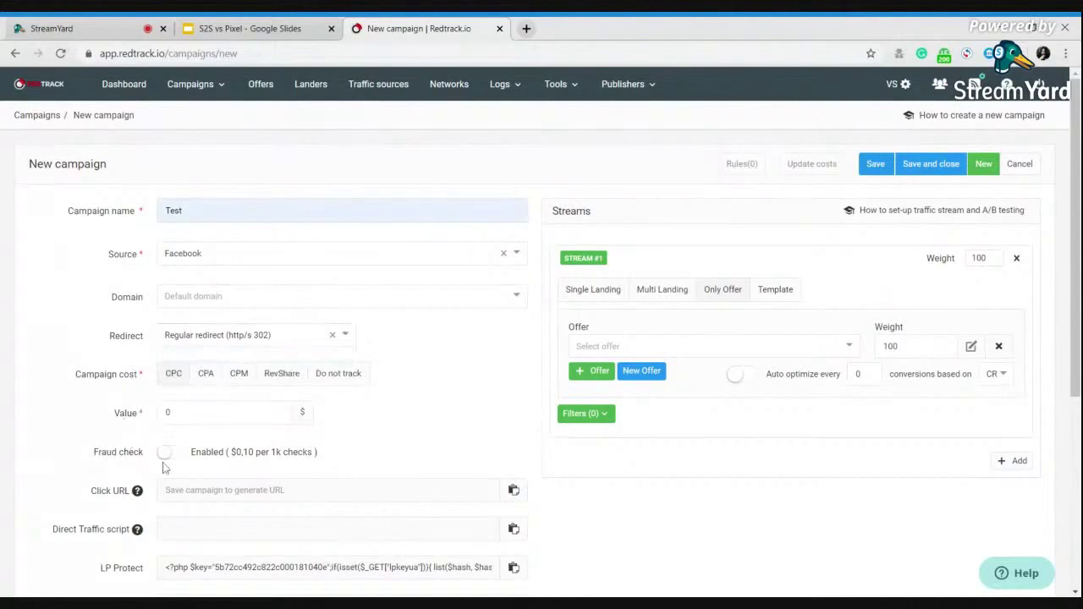
# Choose Offer 1 Red as the offer for the campaign's stream.
pyautogui.scroll(-1, 381, 413)
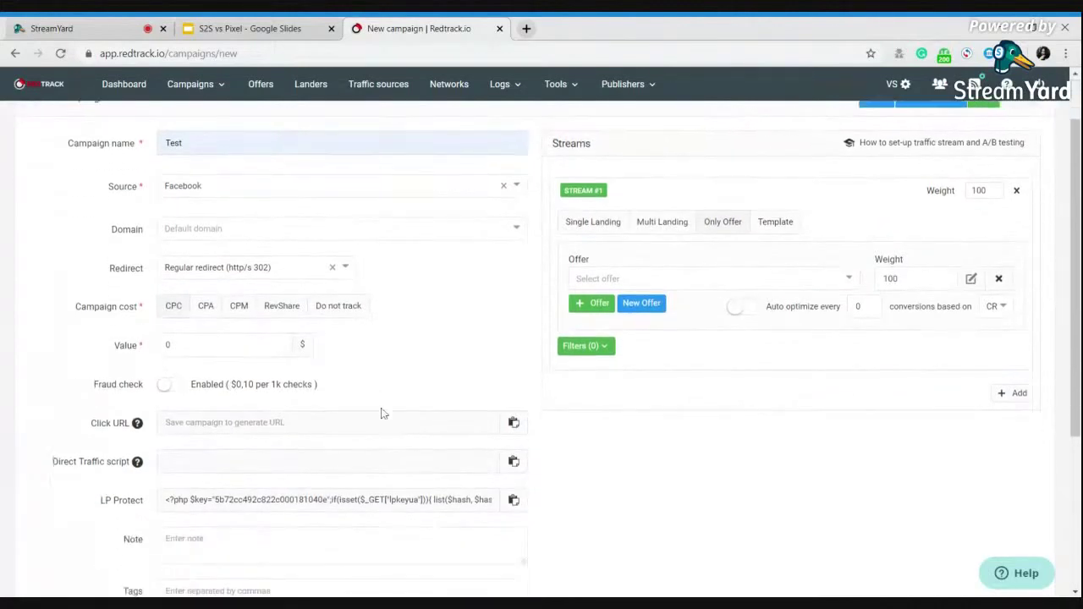
pyautogui.scroll(-2, 551, 425)
pyautogui.scroll(2, 827, 350)
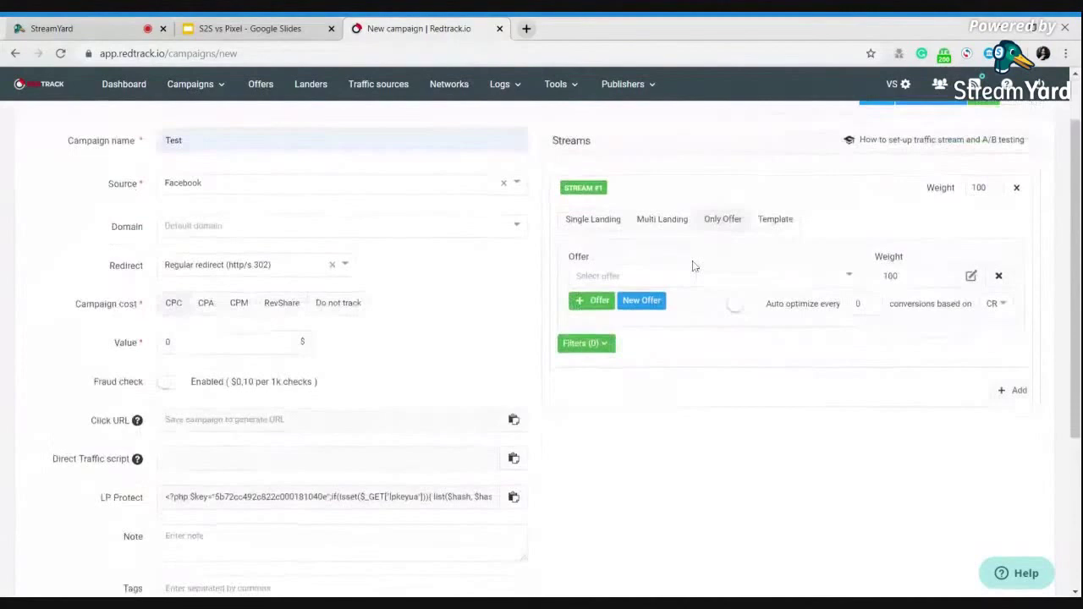
pyautogui.click(674, 275)
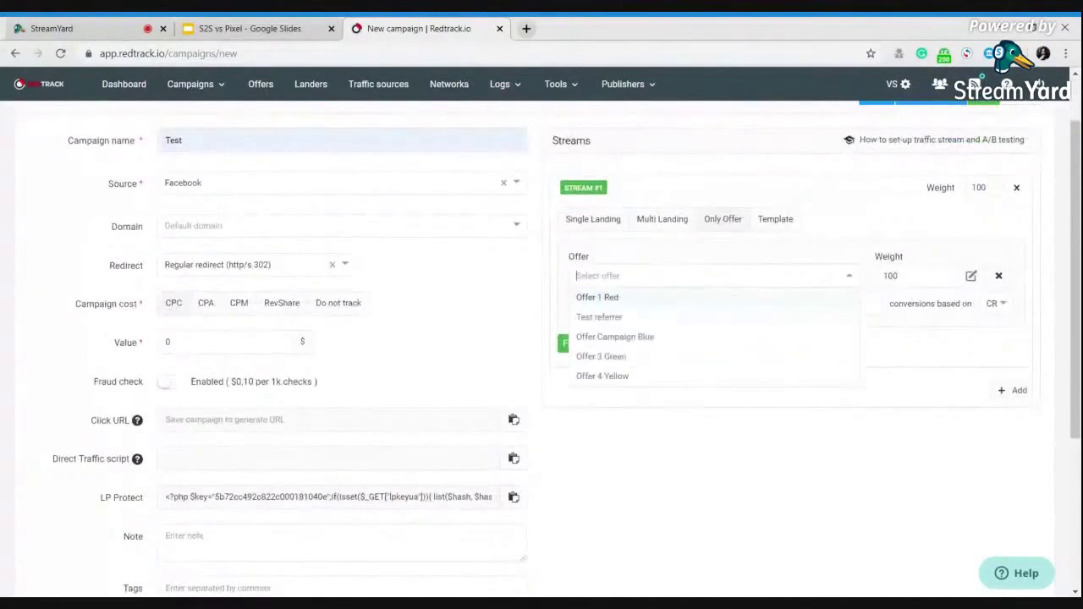
pyautogui.click(635, 297)
pyautogui.scroll(-2, 651, 439)
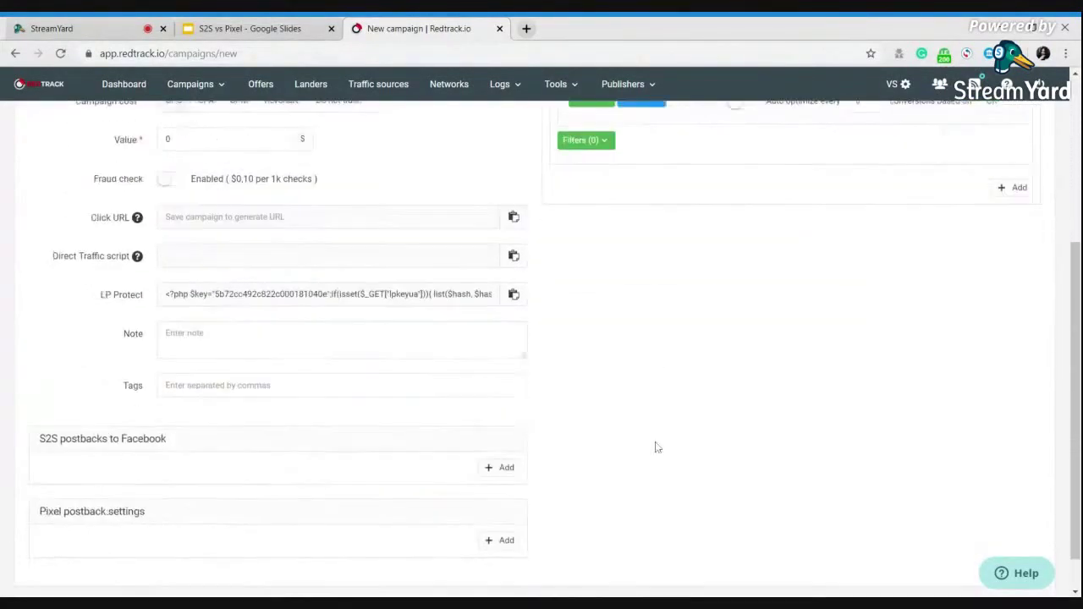
pyautogui.scroll(3, 702, 368)
pyautogui.scroll(1, 838, 186)
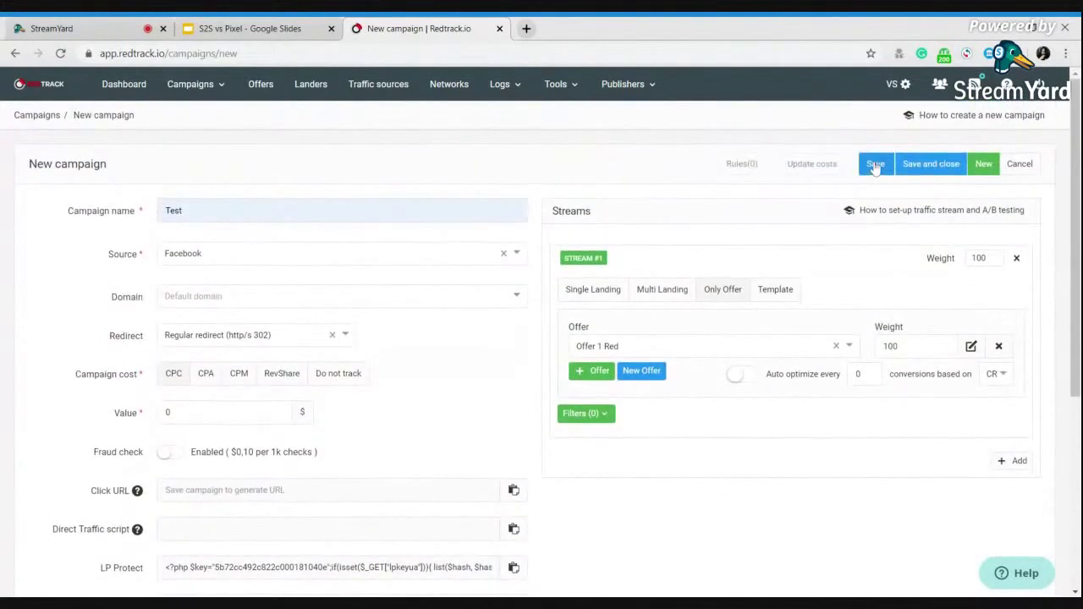
# Save the Test campaign and review its generated Click URL and Direct Traffic script.
pyautogui.click(875, 163)
pyautogui.scroll(-3, 86, 388)
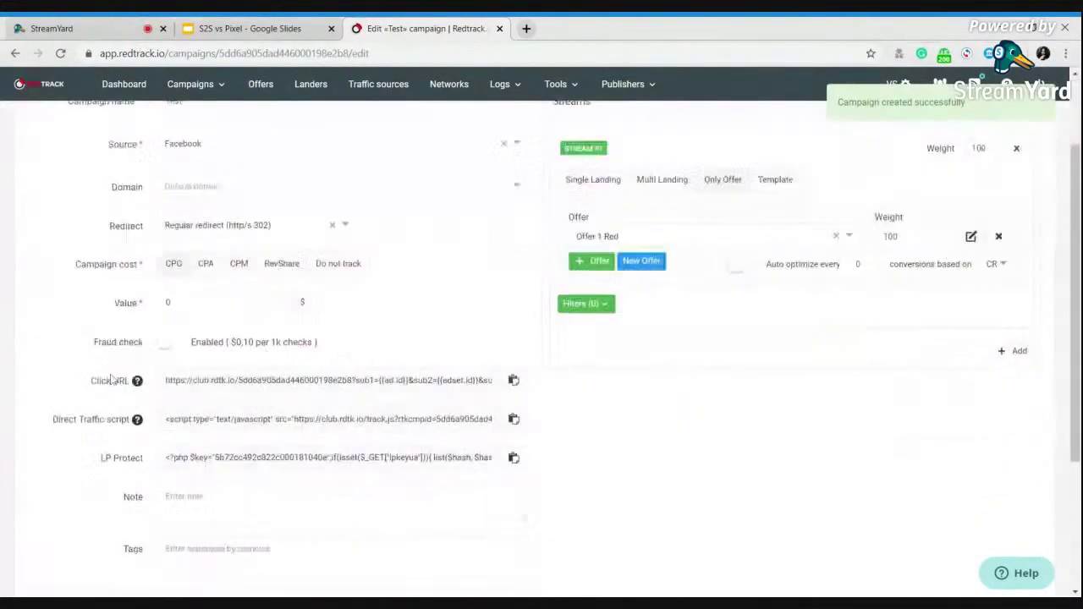
pyautogui.moveTo(138, 390)
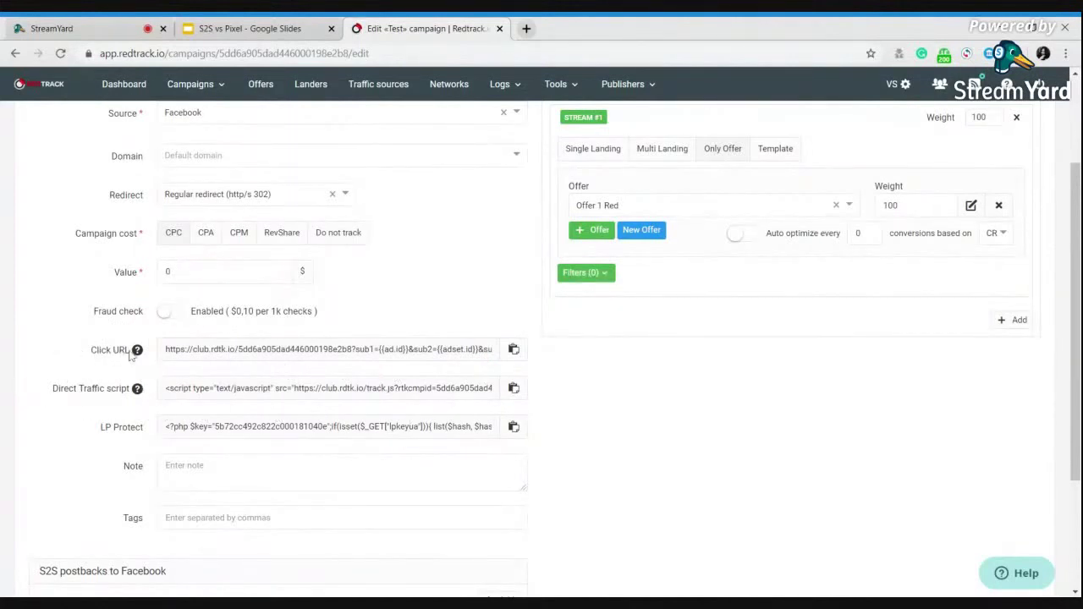
pyautogui.moveTo(138, 352)
pyautogui.scroll(3, 711, 391)
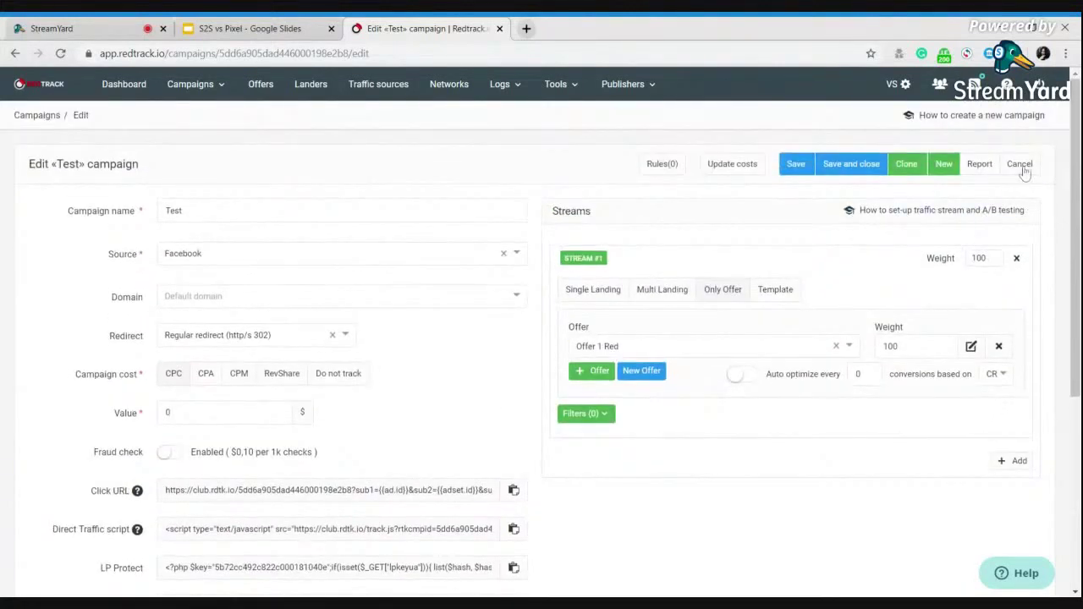
# Cancel out of the Test campaign editor back to the campaigns list.
pyautogui.click(1020, 164)
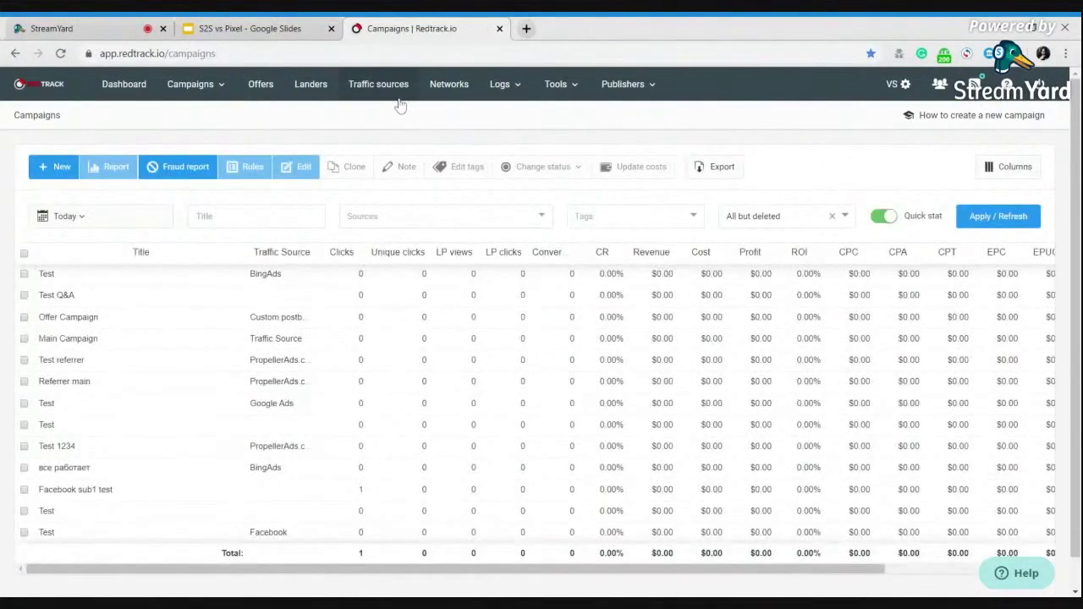